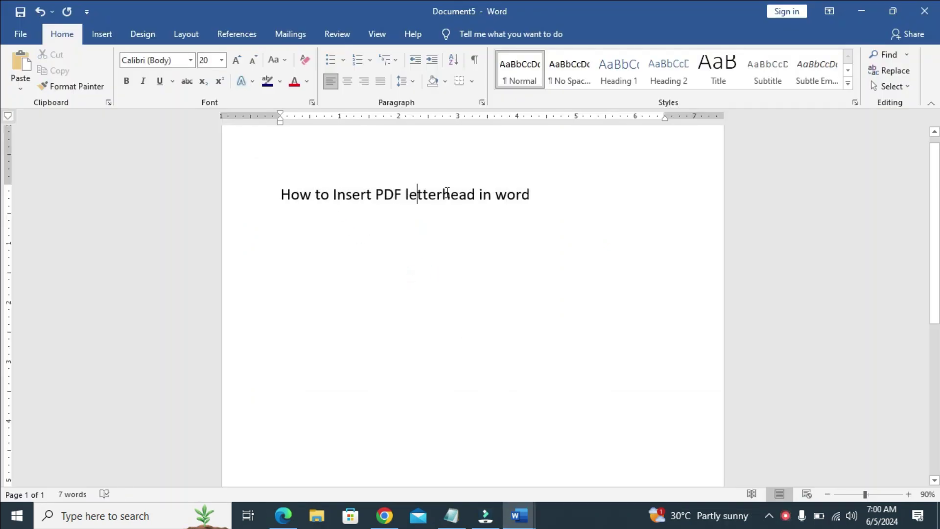
Minimise the 'How to Insert PDF letterhead in word' document and open the Company Name PDF
click(508, 196)
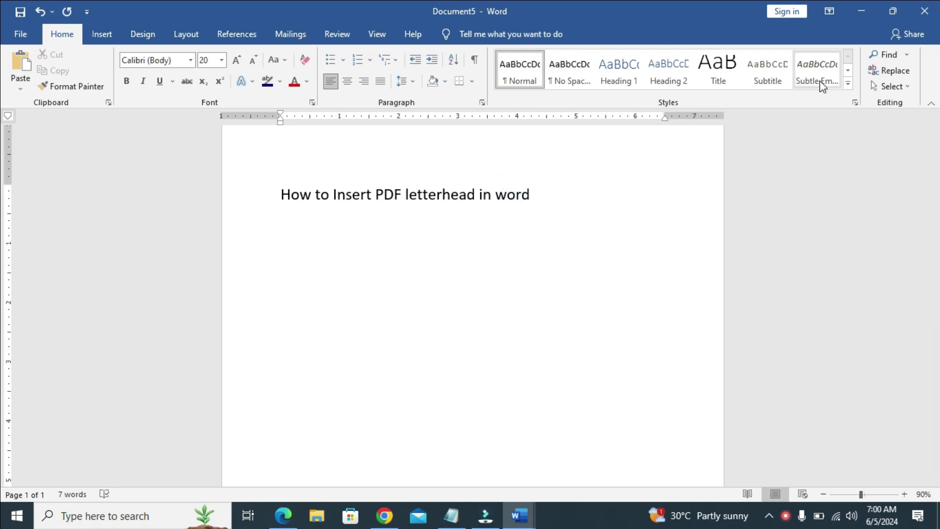
key(super+d)
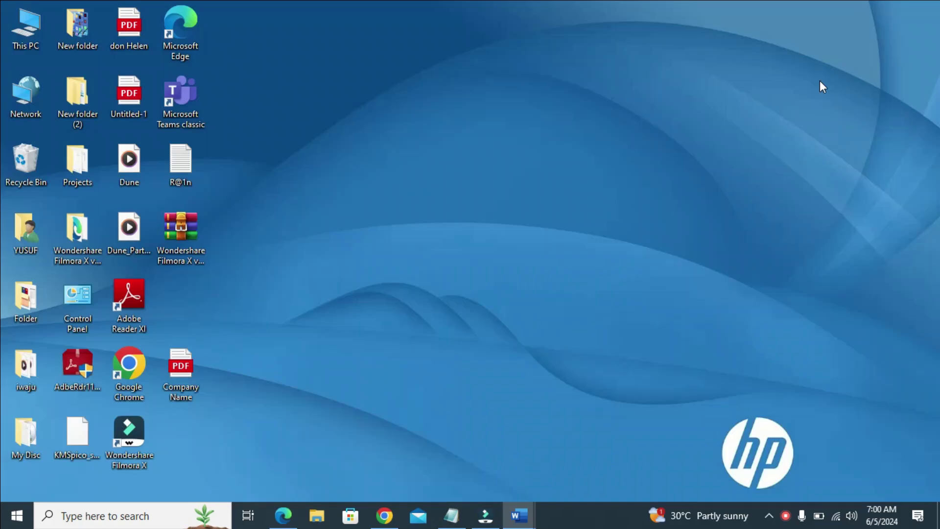
double_click(185, 371)
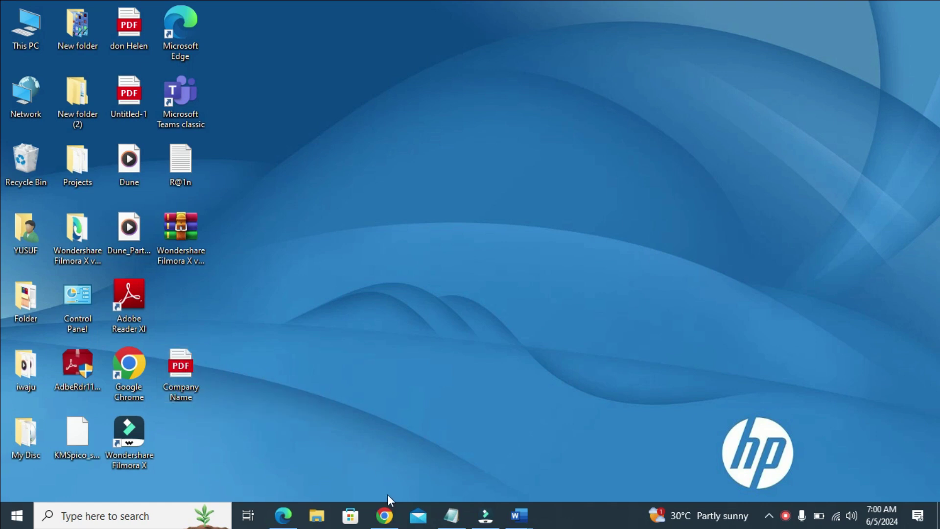
Return to iLovePDF in Chrome and open the PDF to JPG converter
click(384, 515)
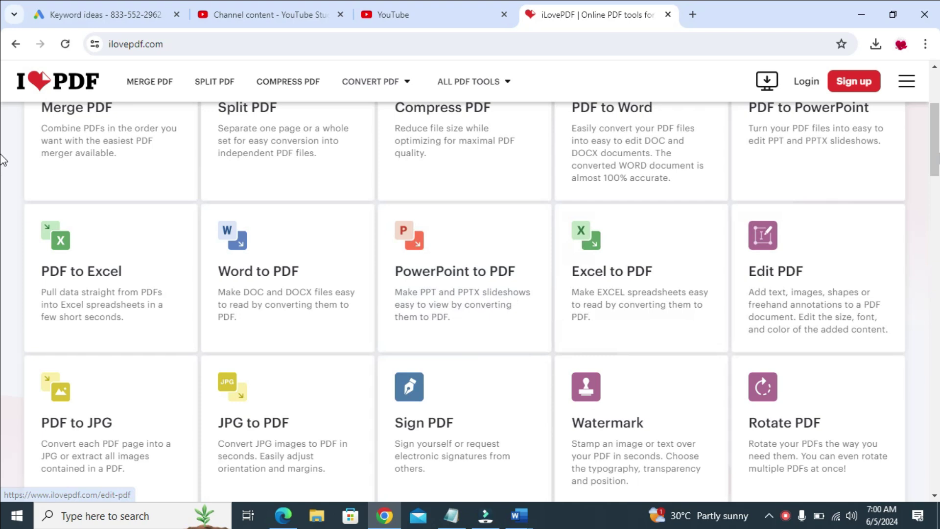
mouse_move(932, 149)
mouse_down()
mouse_move(933, 117)
mouse_move(936, 163)
mouse_up()
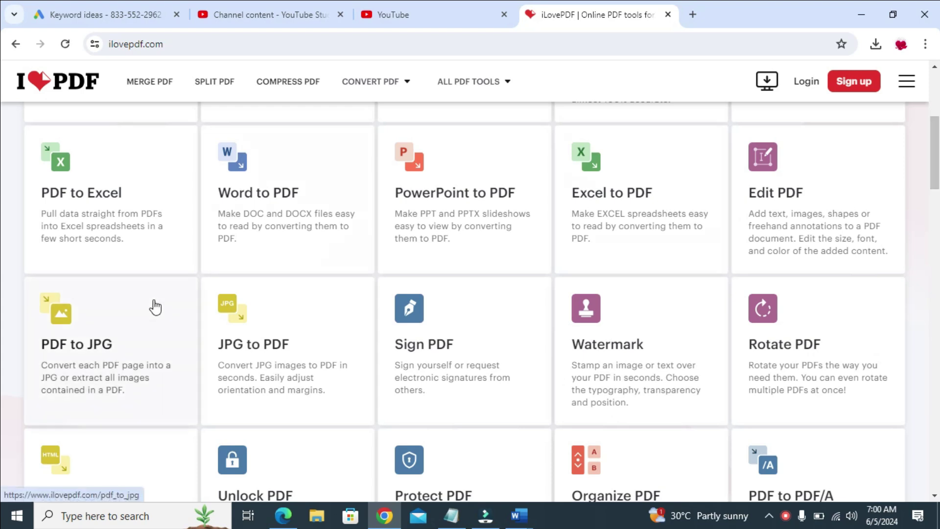
click(93, 355)
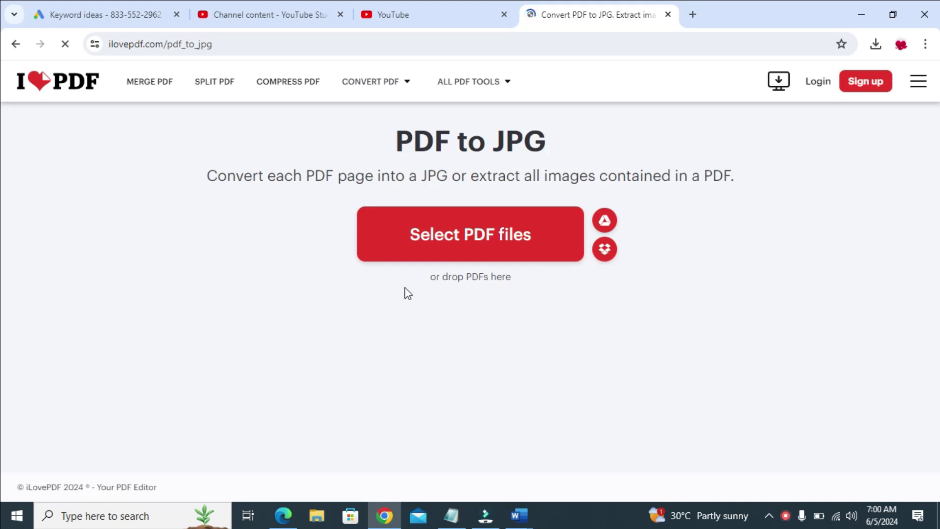
Upload Company Name.pdf from the desktop and convert it to Company Name_page-0001.jpg
key(super+d)
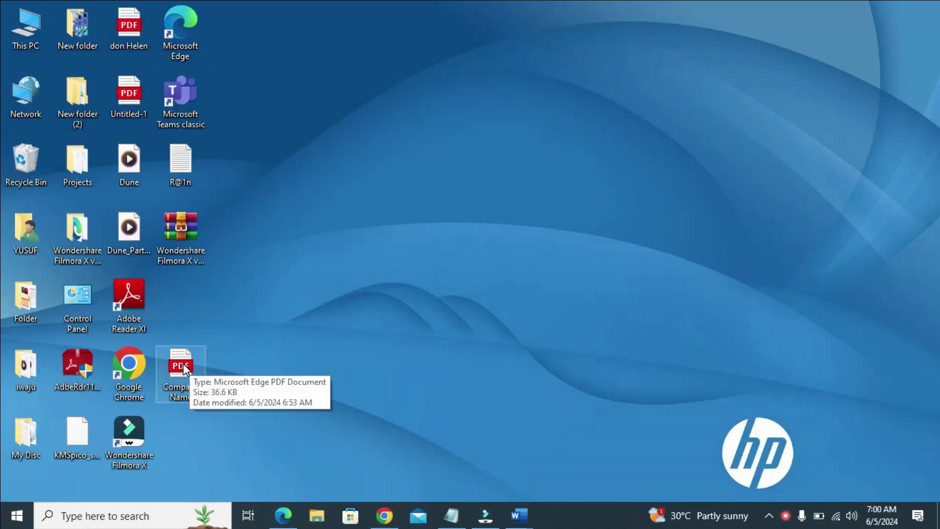
drag(183, 363, 479, 273)
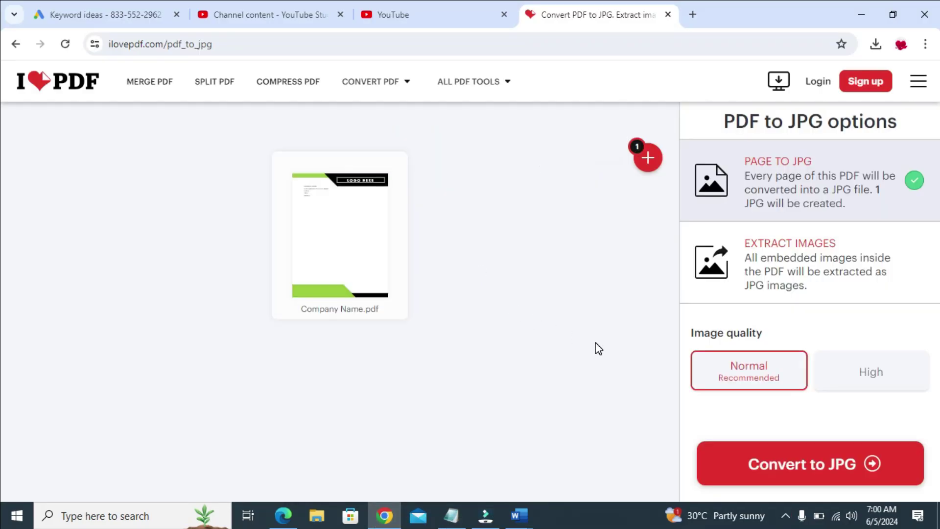
click(824, 467)
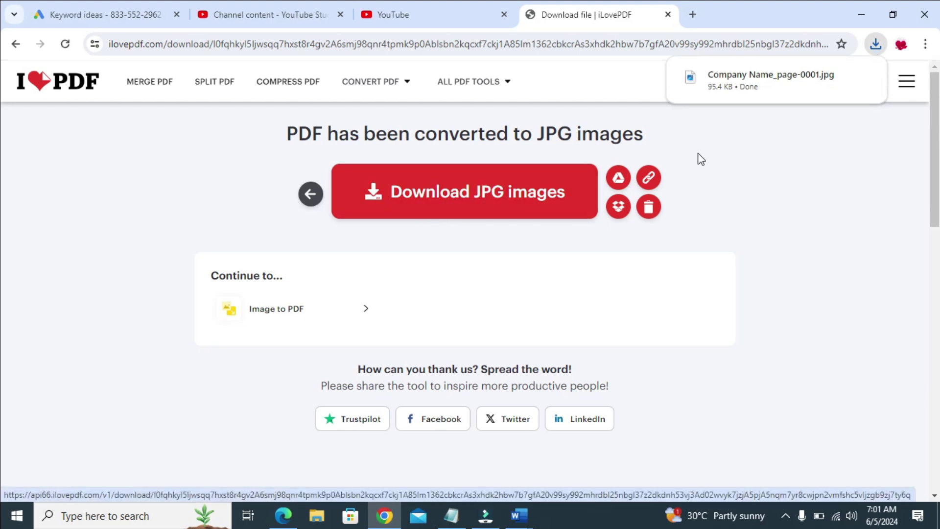
Show the downloaded Company Name_page-0001 JPG in its Downloads folder
click(875, 45)
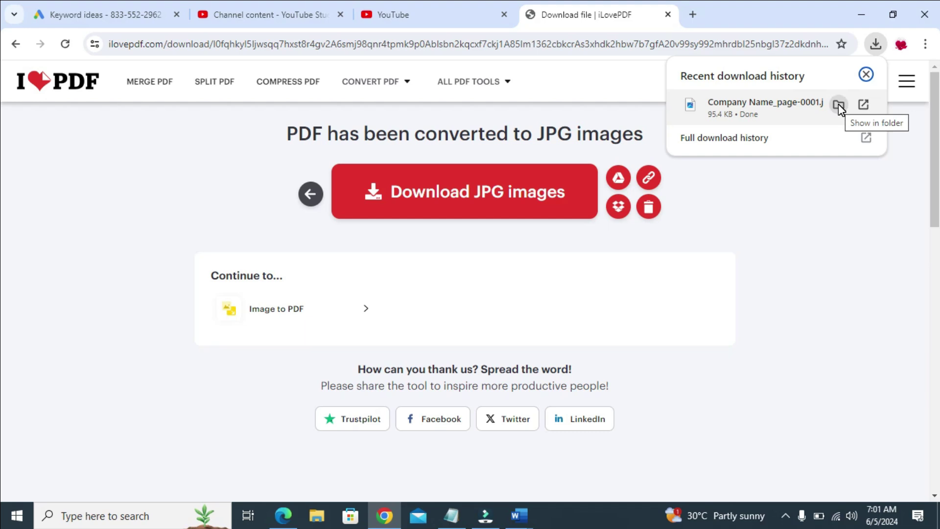
click(838, 104)
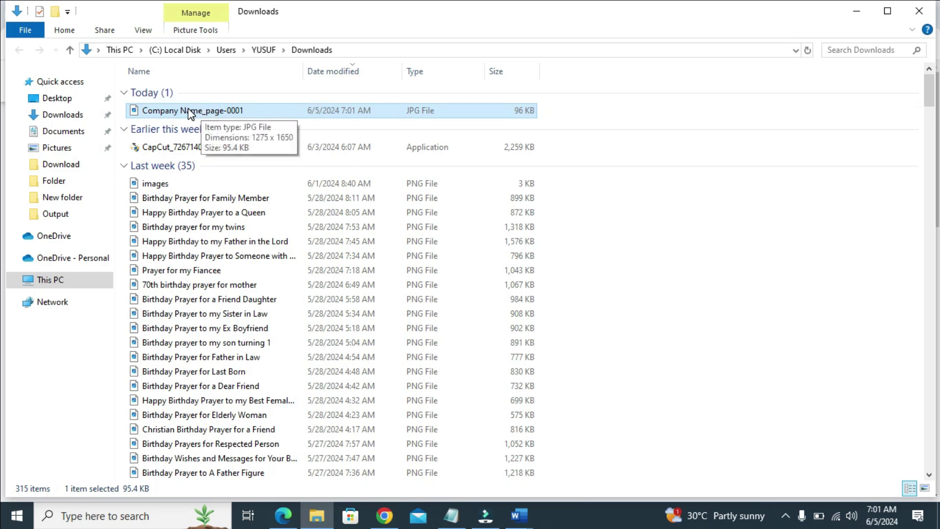
Drop Company Name_page-0001.jpg from Explorer into the Word document and select the title line
drag(195, 114, 523, 403)
drag(499, 338, 555, 345)
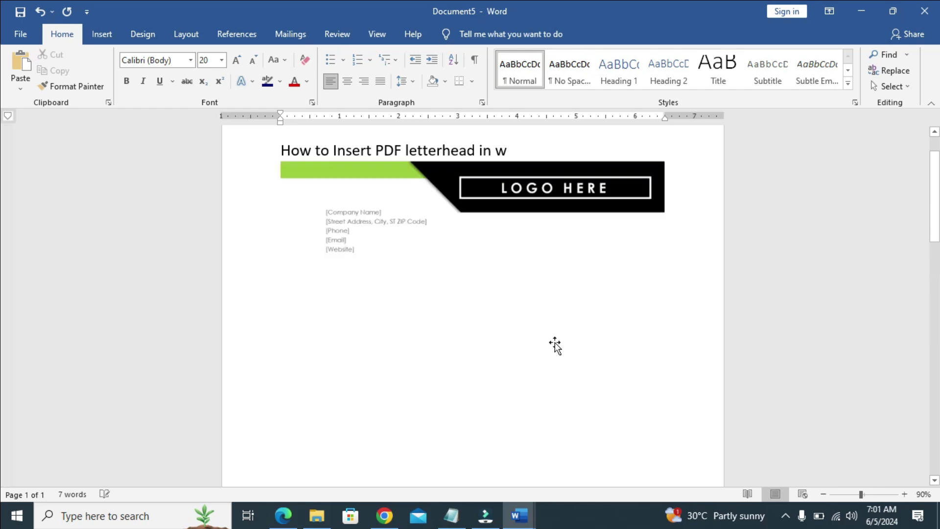
drag(927, 237, 918, 216)
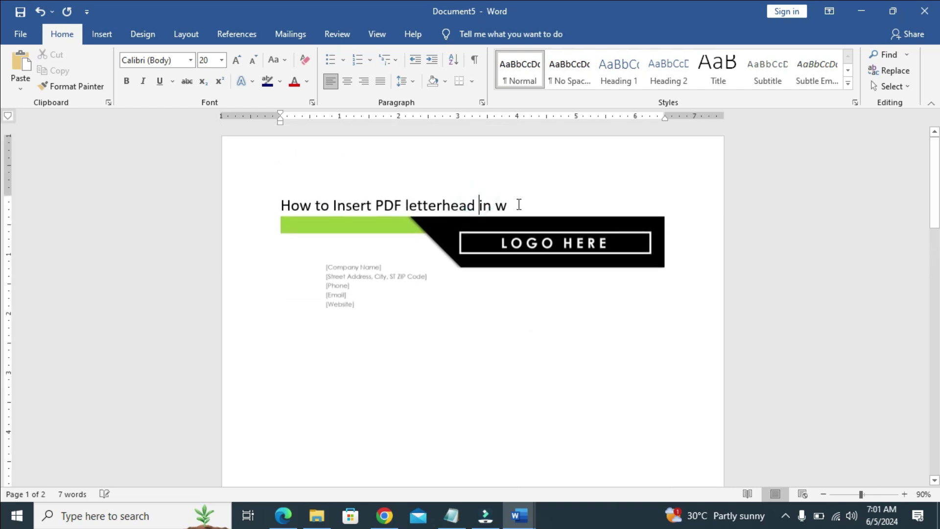
drag(519, 203, 277, 188)
Delete the title line and the stray 'ord' text, then select the letterhead picture
key(BackSpace)
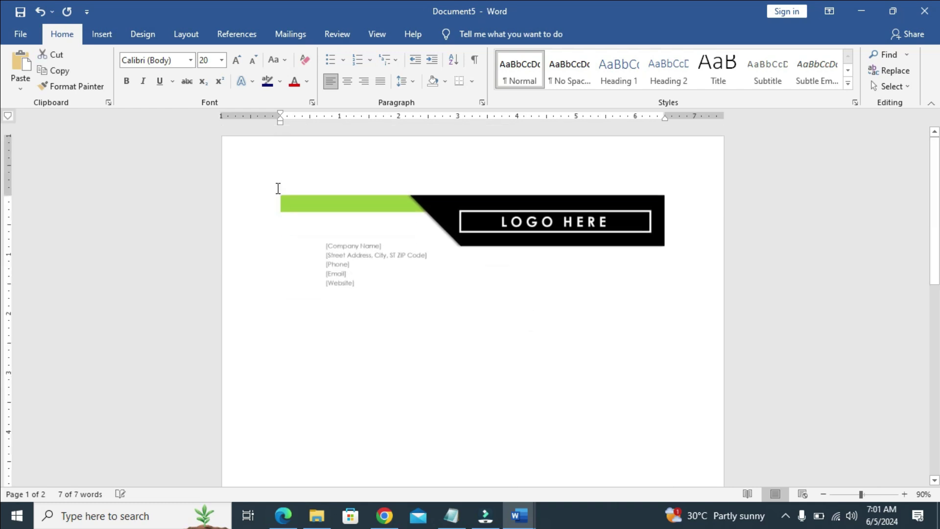
scroll(904, 310, down, 6)
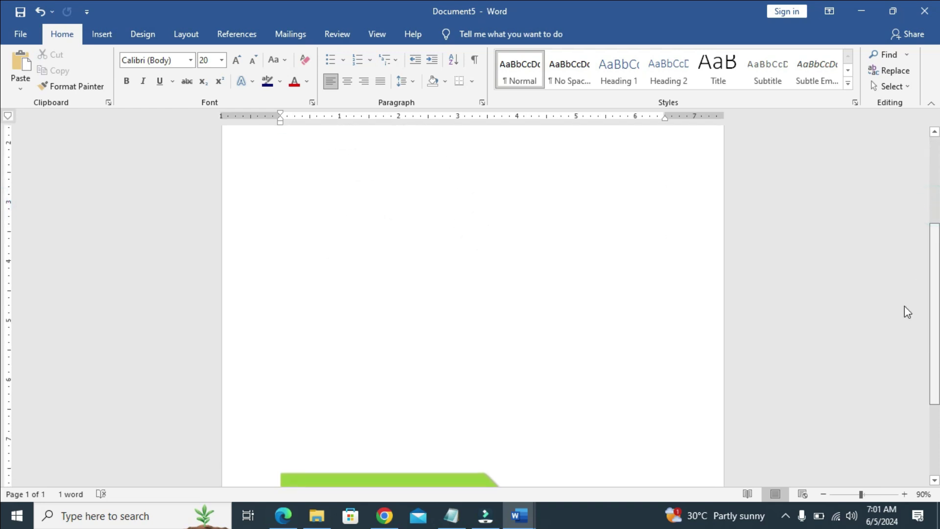
click(305, 402)
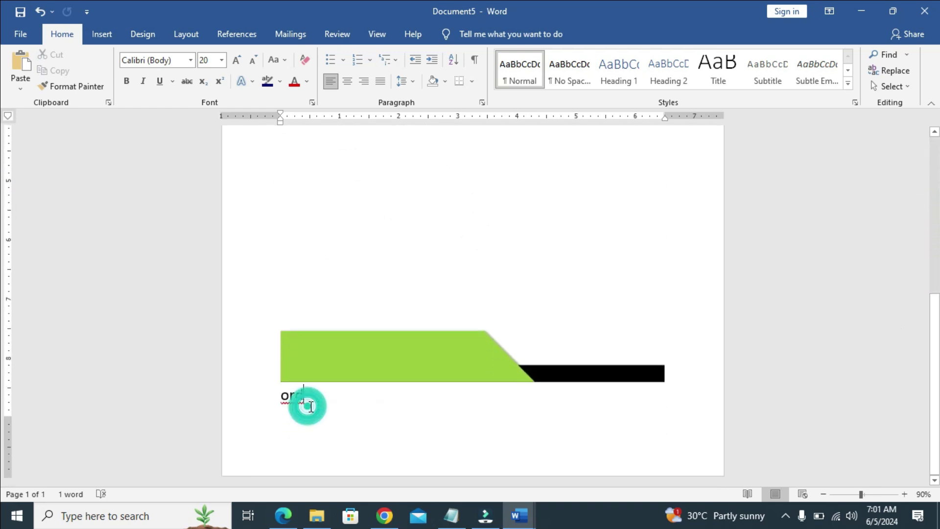
key(BackSpace)
key(BackSpace)
key(BackSpace)
key(BackSpace)
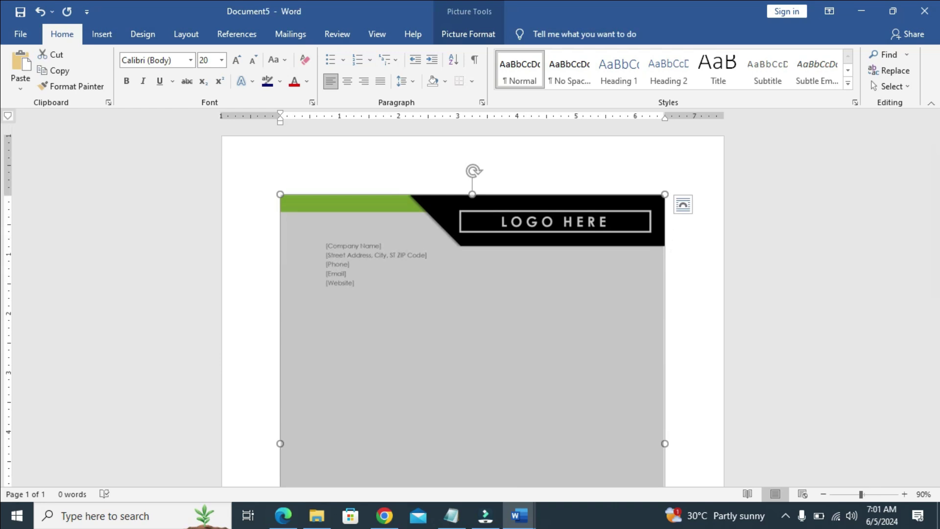
right_click(405, 332)
click(410, 333)
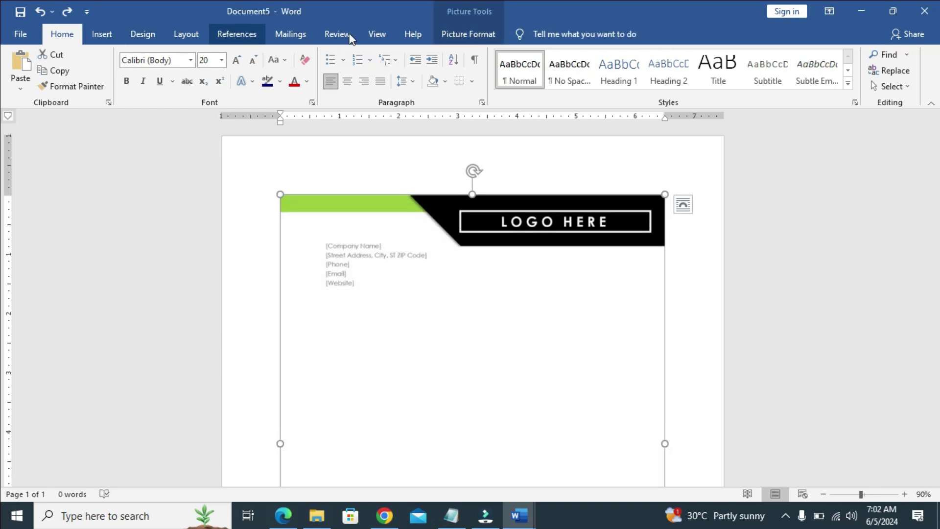
Set the letterhead picture's text wrapping to Behind Text
click(473, 32)
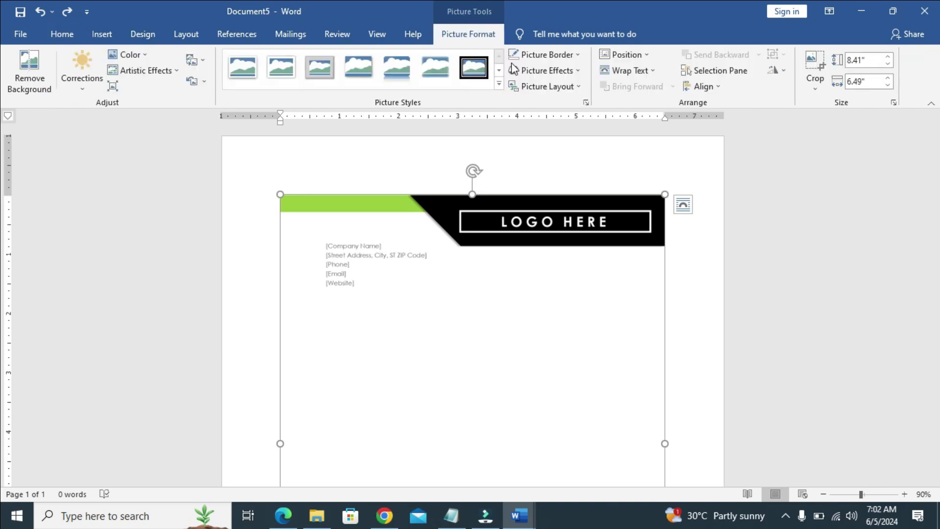
click(646, 74)
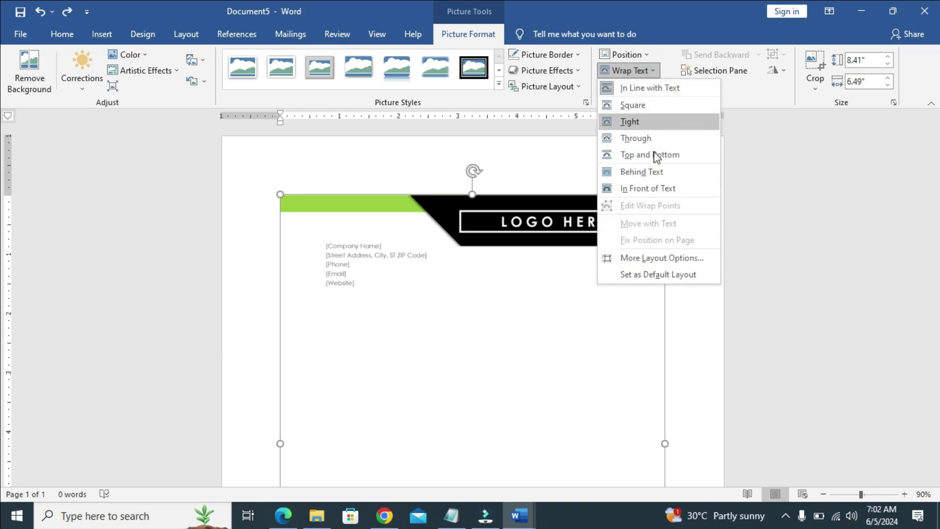
click(654, 176)
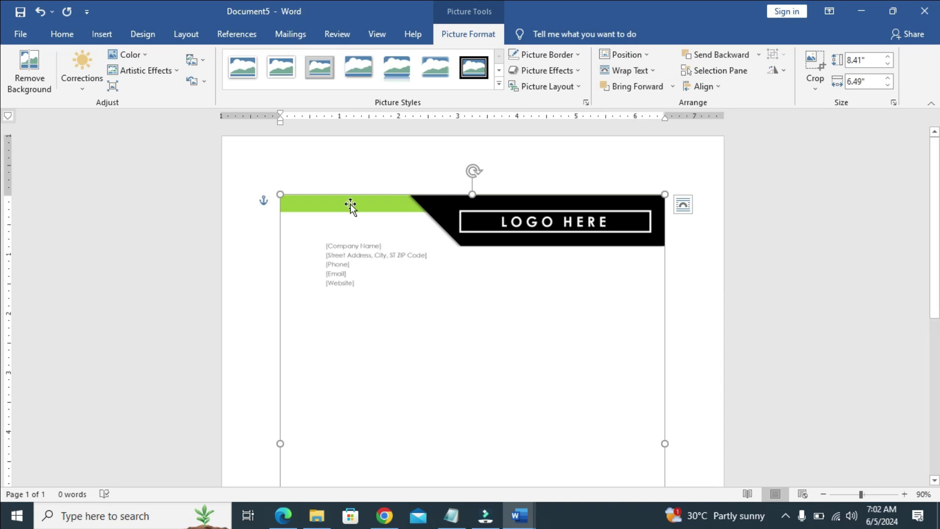
Stretch the letterhead toward the page's top corners and shift it slightly down
drag(275, 194, 227, 154)
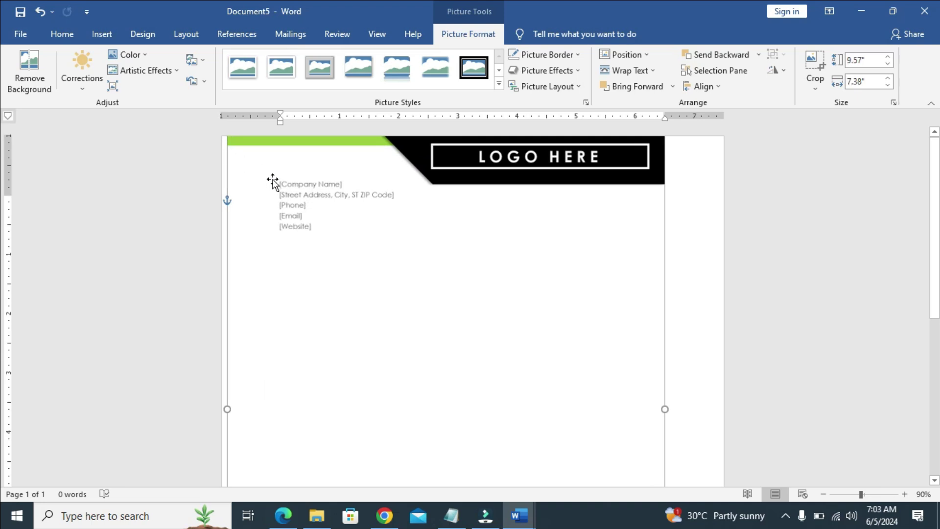
mouse_move(273, 180)
mouse_down()
mouse_move(273, 201)
mouse_move(269, 191)
mouse_up()
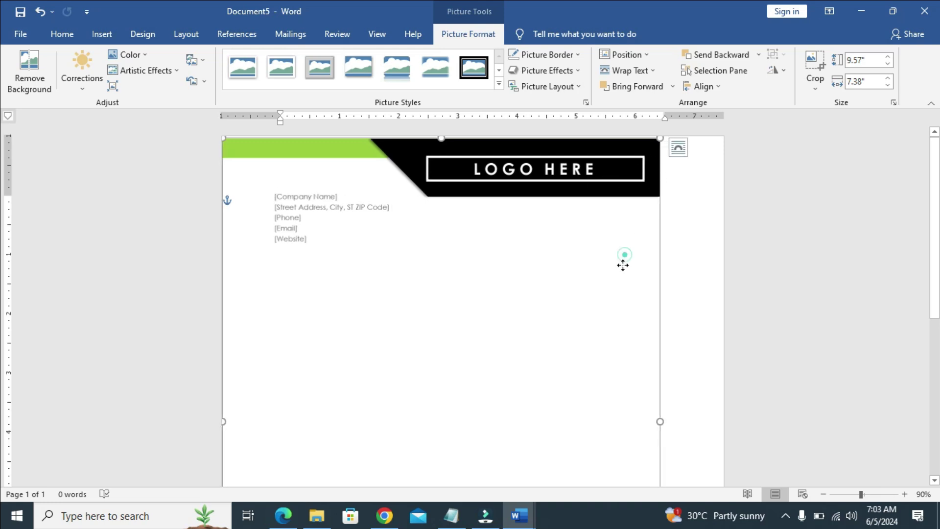
drag(620, 259, 623, 319)
scroll(660, 286, down, 3)
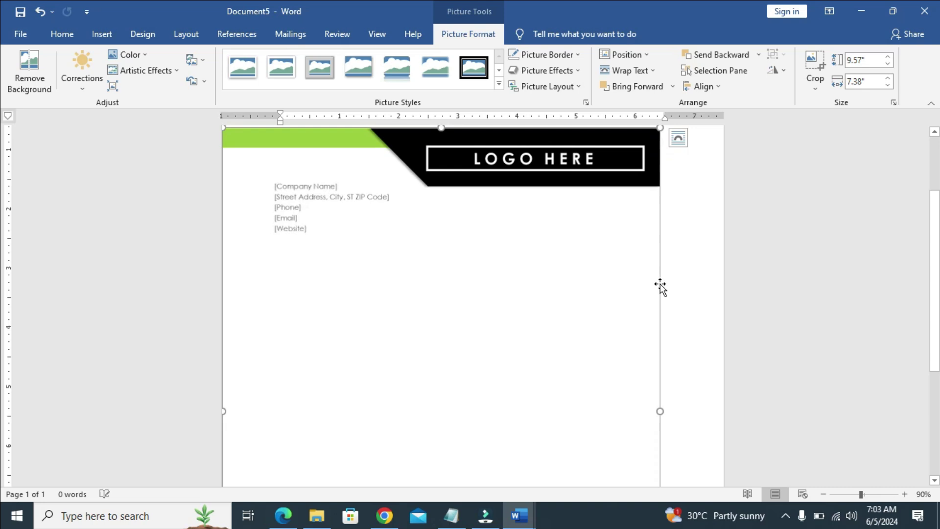
scroll(674, 222, up, 3)
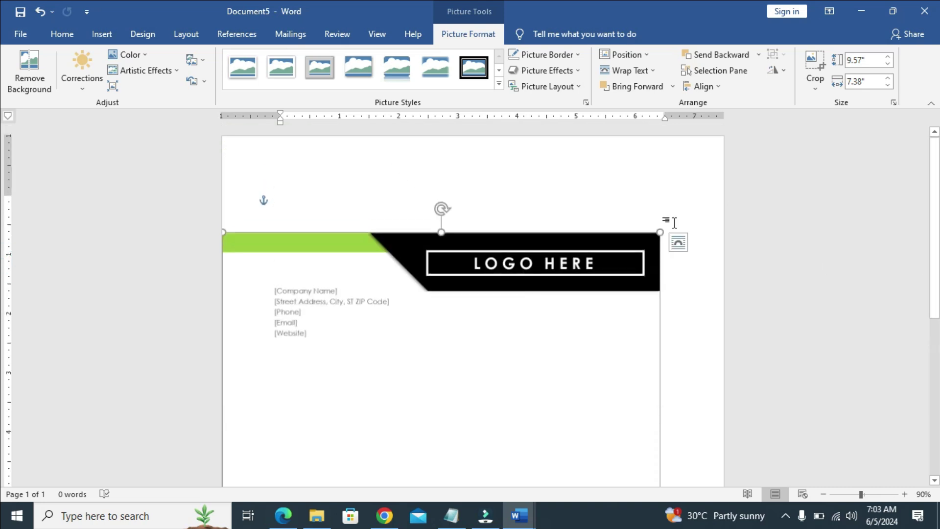
drag(660, 233, 700, 151)
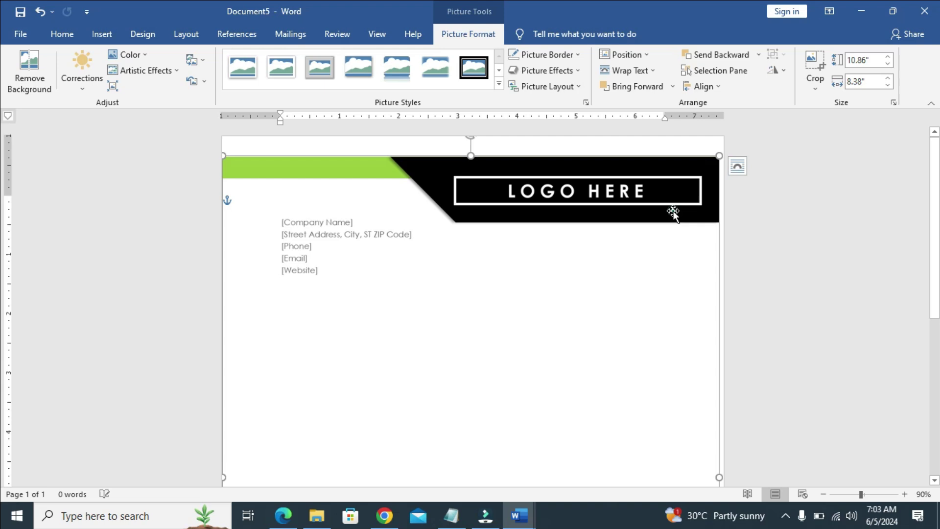
drag(671, 210, 675, 192)
Extend the letterhead to the bottom corner for a 10.95 by 8.45 inch size, then reselect it
scroll(4, 230, down, 8)
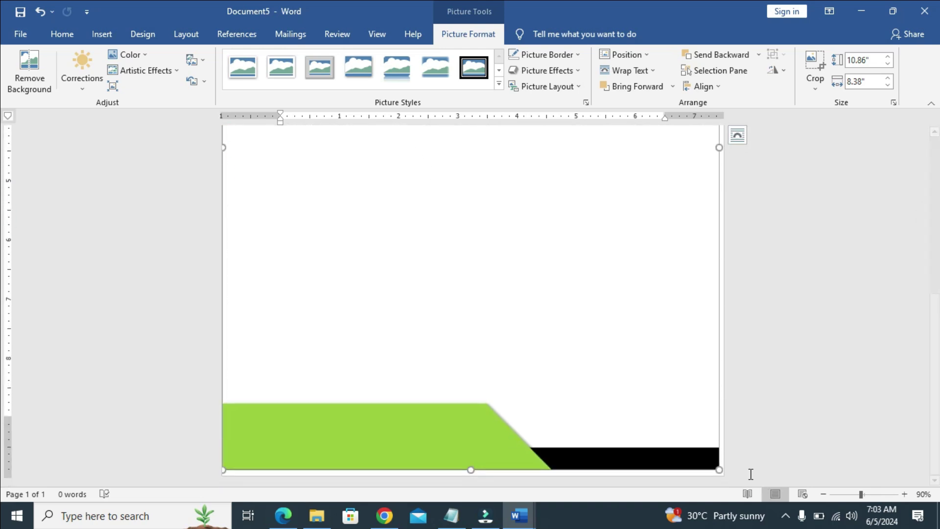
drag(718, 470, 723, 474)
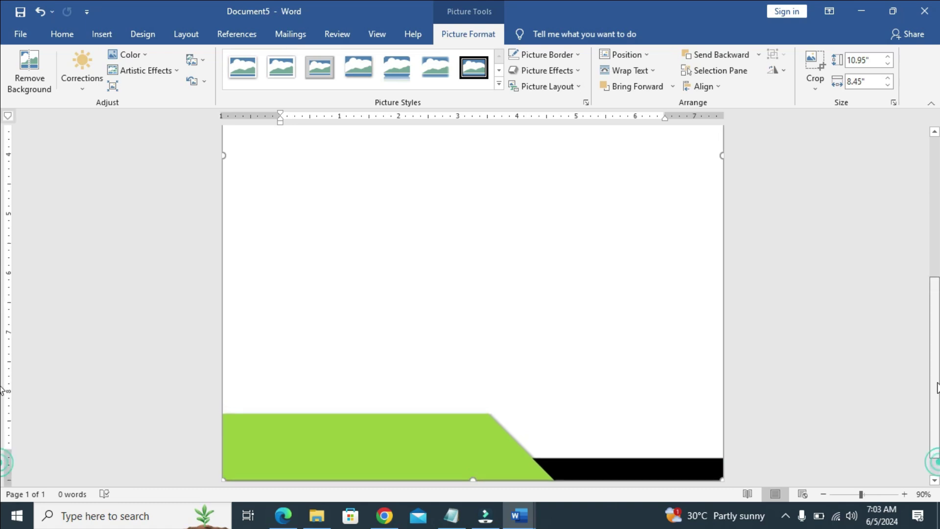
click(936, 286)
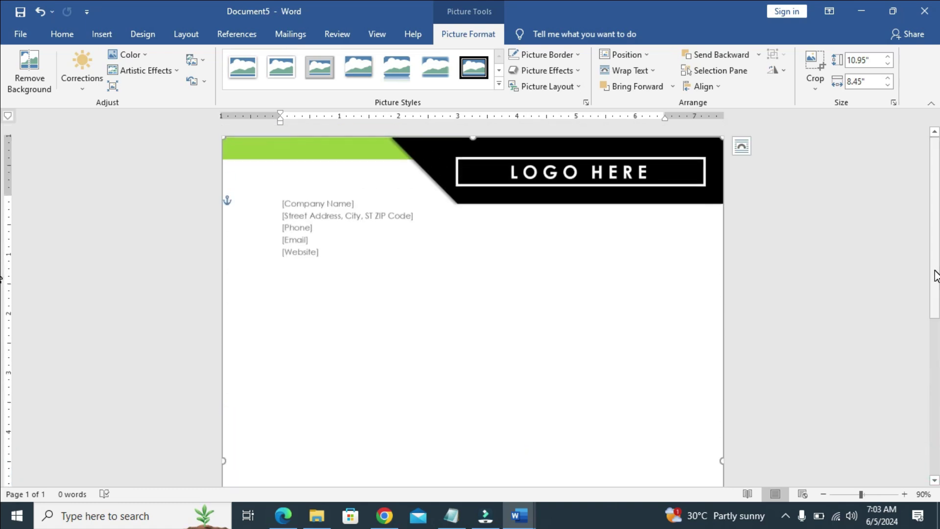
drag(936, 277, 917, 422)
click(870, 388)
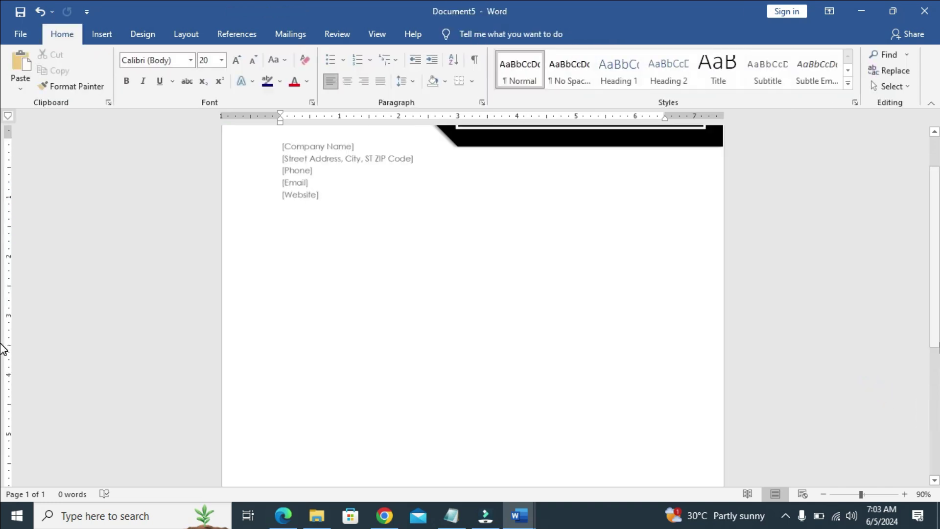
scroll(4, 328, up, 2)
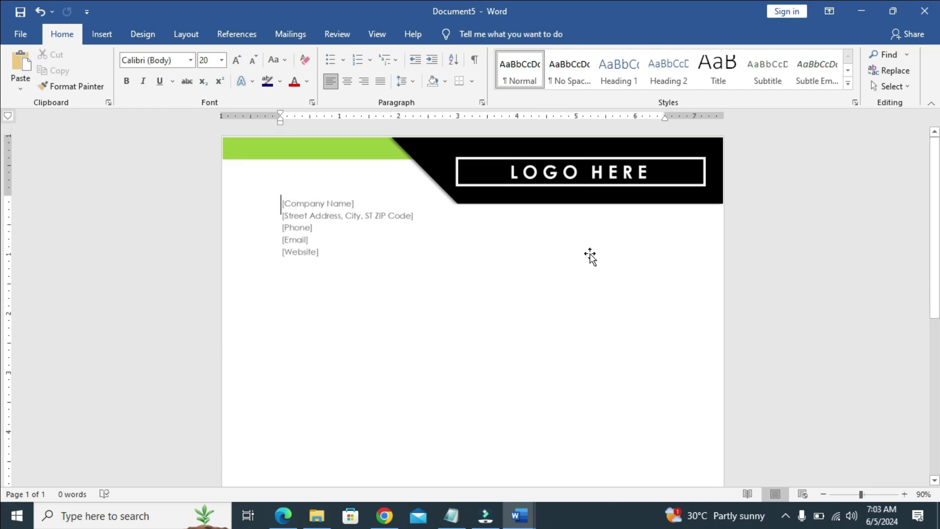
click(315, 291)
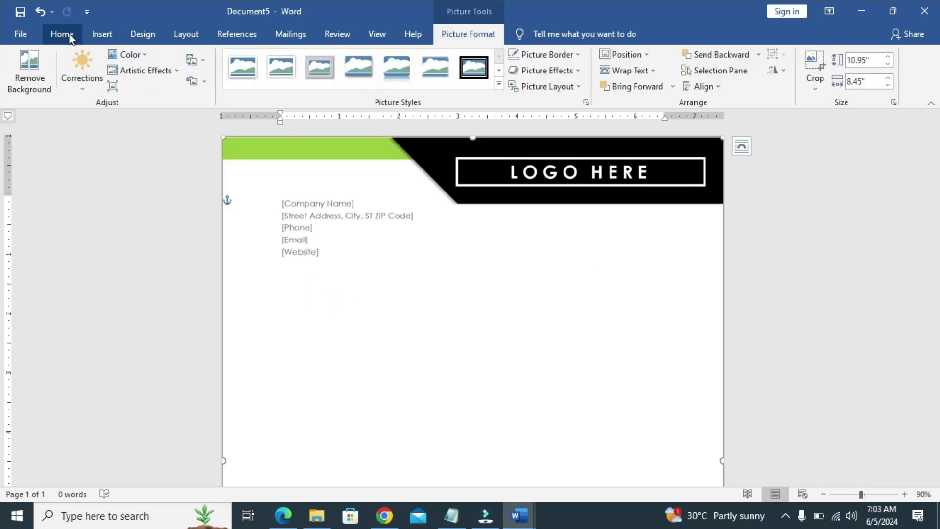
Draw a large custom text box below the company contact placeholders
click(99, 35)
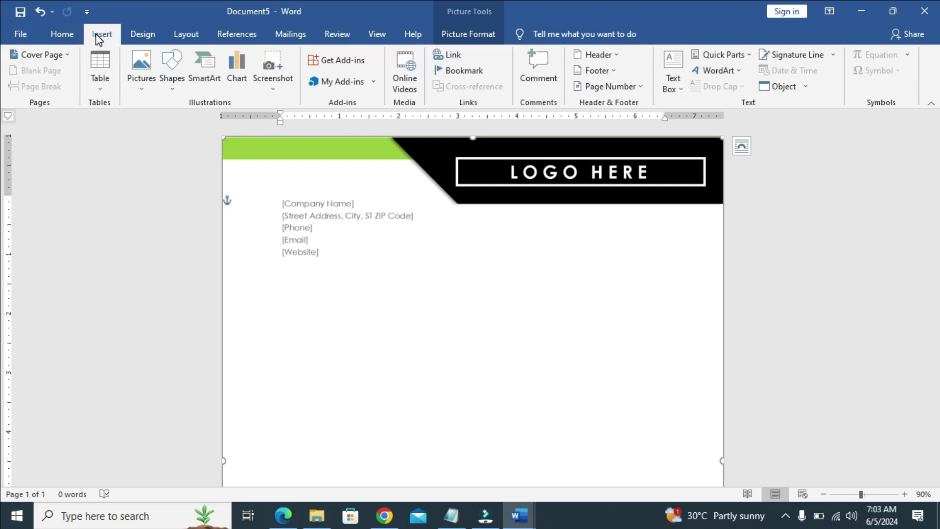
click(671, 73)
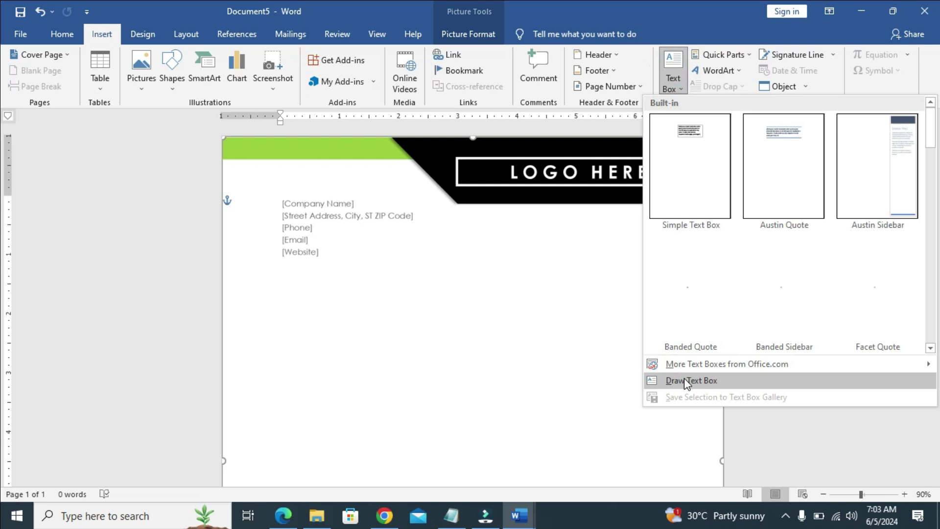
click(683, 380)
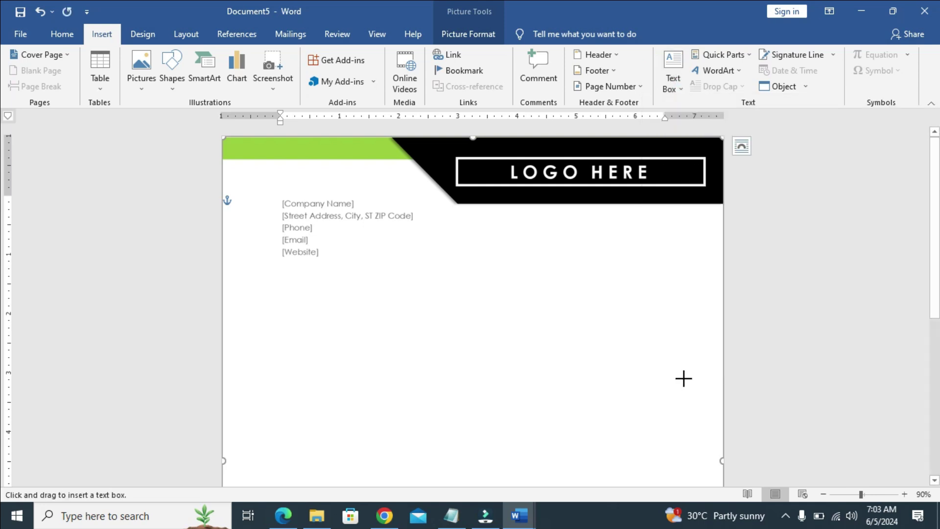
drag(251, 285, 667, 502)
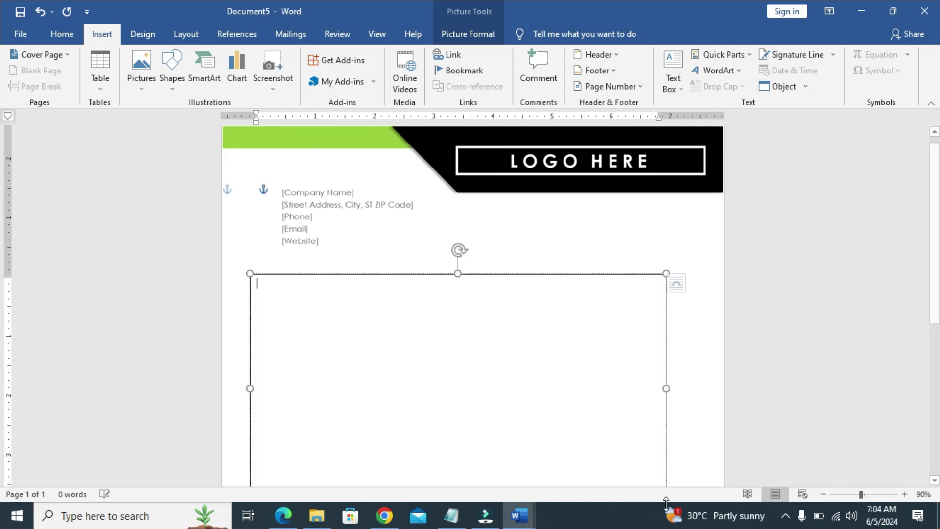
Nudge the text box right and narrow it to 6.85 by 3.88 inches
click(447, 388)
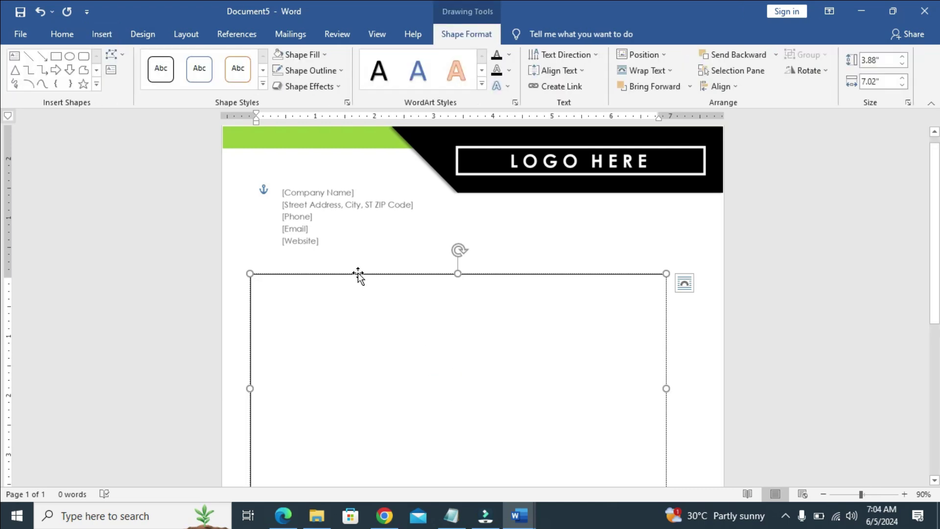
drag(357, 272, 381, 275)
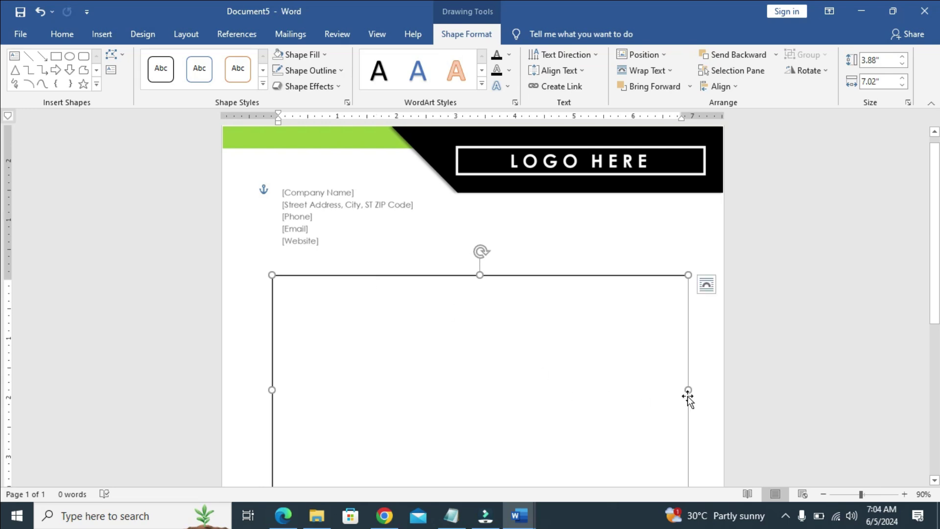
drag(688, 390, 677, 389)
drag(686, 390, 677, 390)
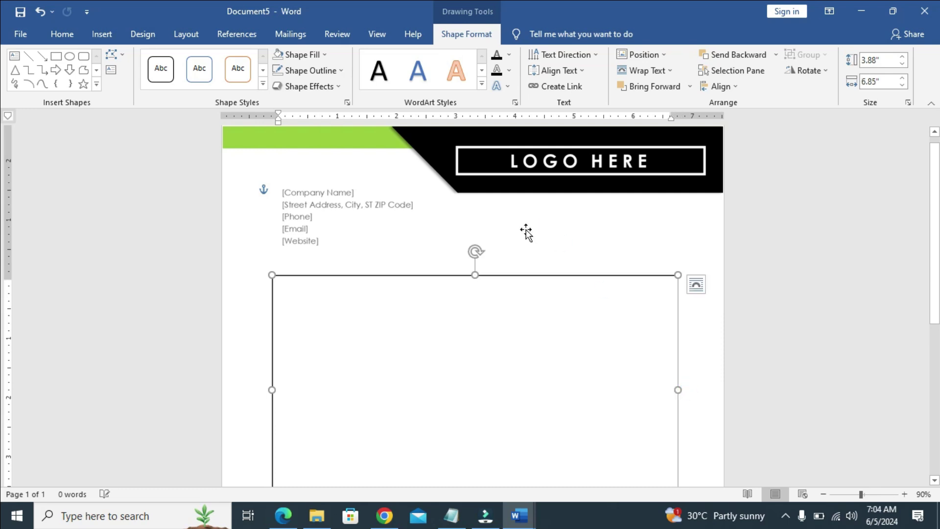
drag(933, 268, 935, 290)
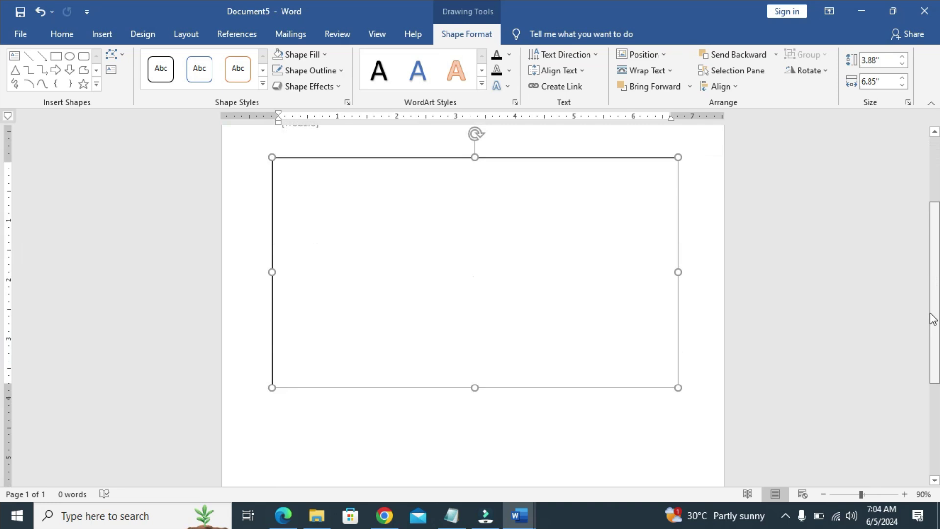
drag(932, 318, 933, 322)
Type four lines (kijxcicxkixnm knkxnkcncxcx, xnkxkcnkmcx, lcxmxckmcx, cxmxlcmlxcmxkc) in the text box, then select the box
click(318, 176)
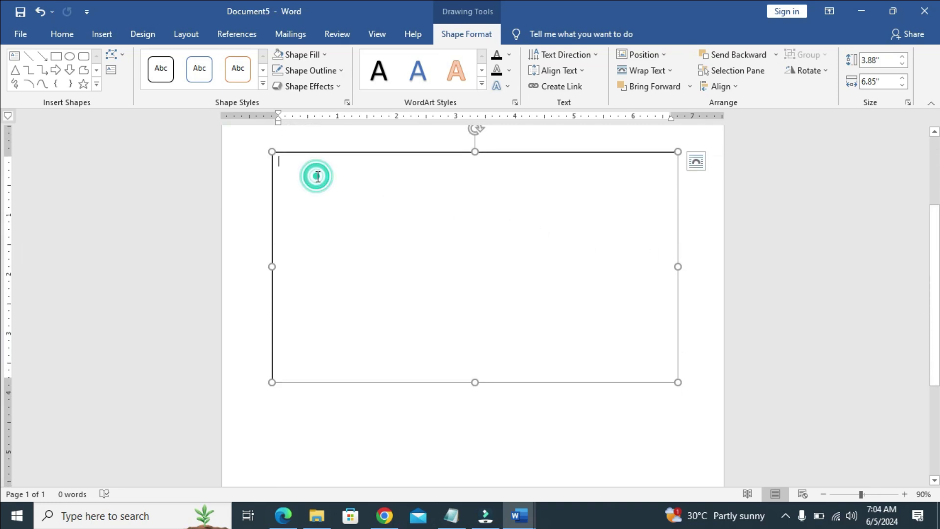
text(kijxcicxkixnm)
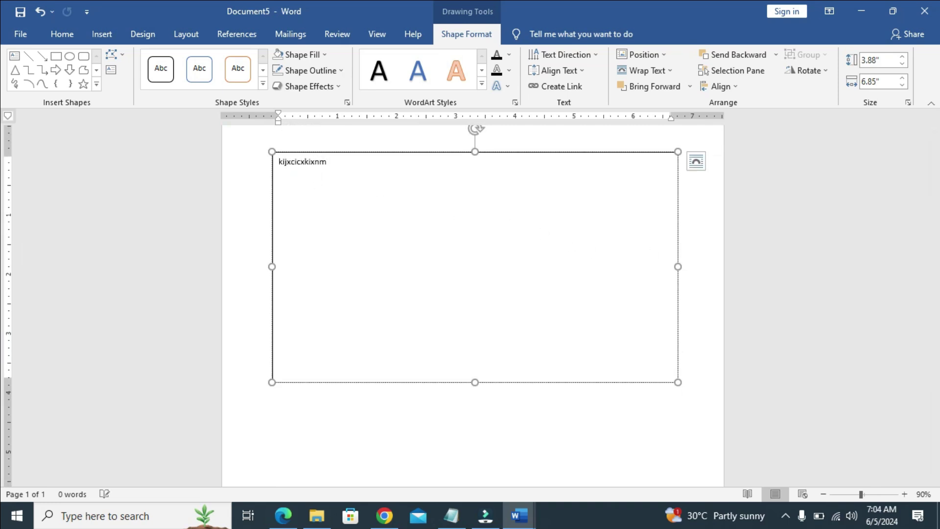
text( knkxnkcncxcx)
key(Return)
text(xnkxkcnkmcx)
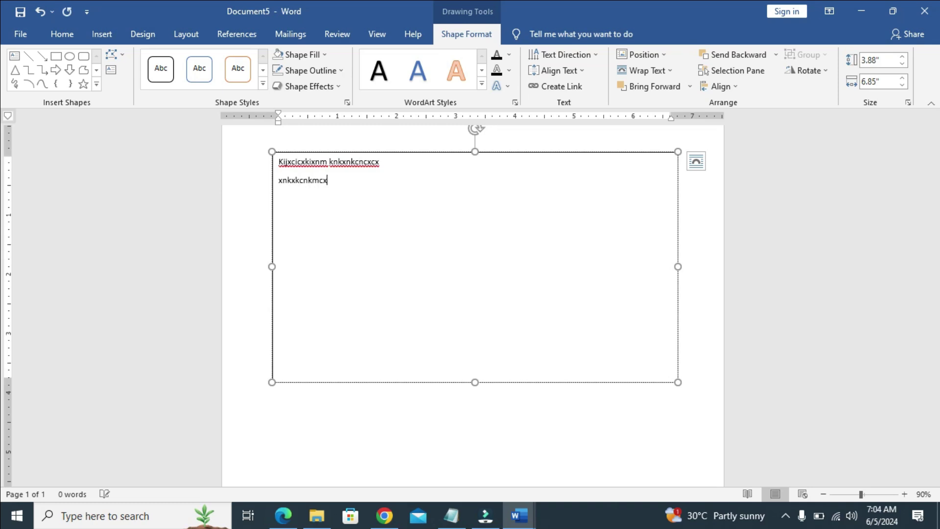
key(Return)
text(lcxmxckmcx)
key(Return)
text(cxmxlcml)
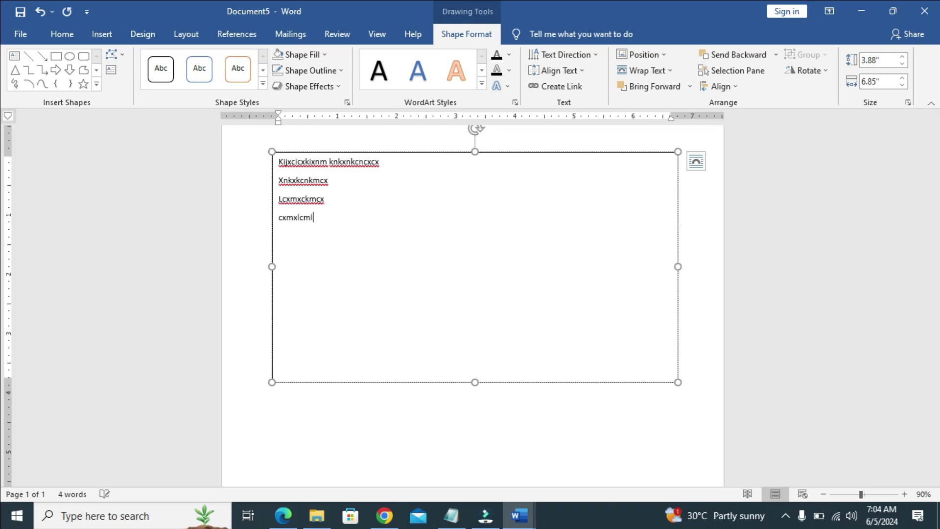
text(xcmxkc)
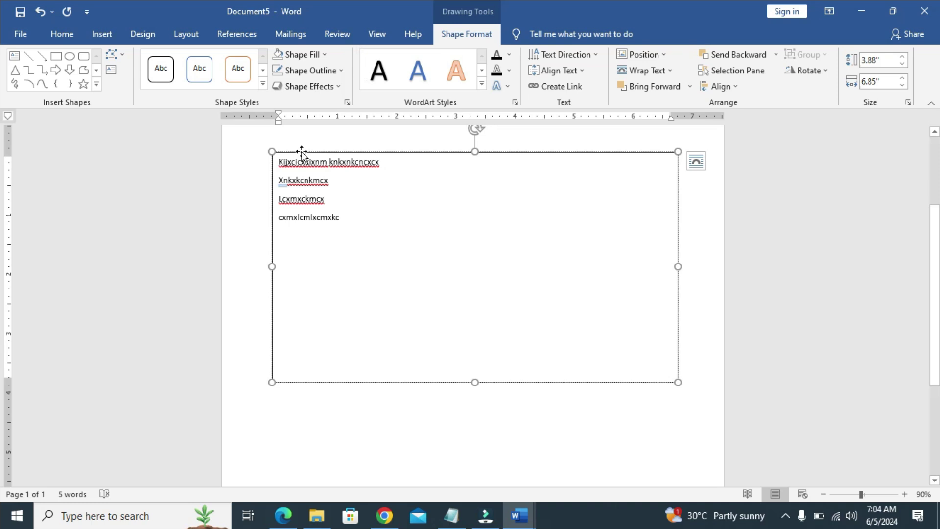
click(301, 151)
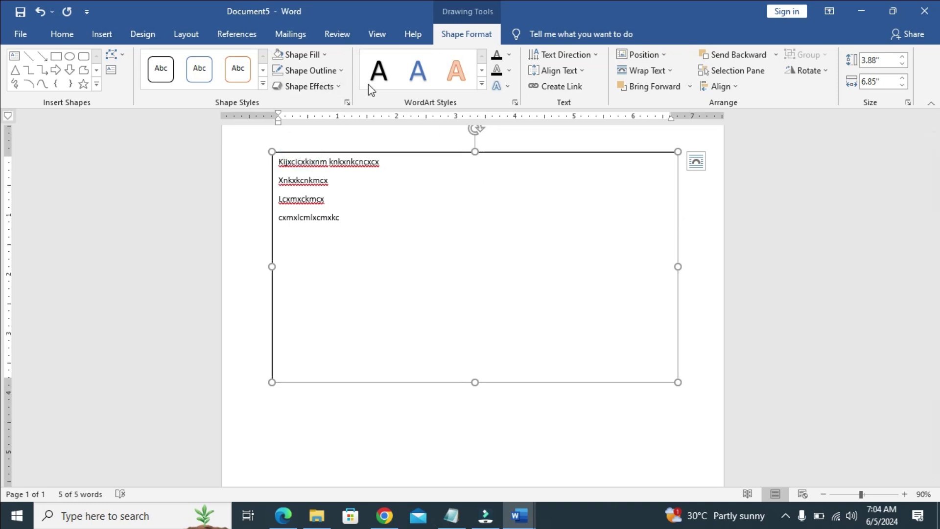
Set the text box's Shape Outline to No Outline and deselect it to view the page
click(343, 72)
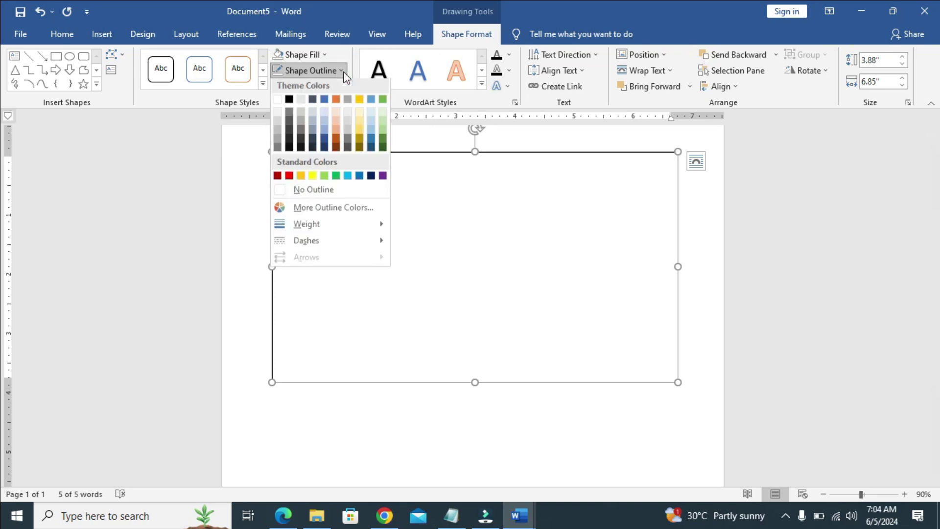
click(306, 191)
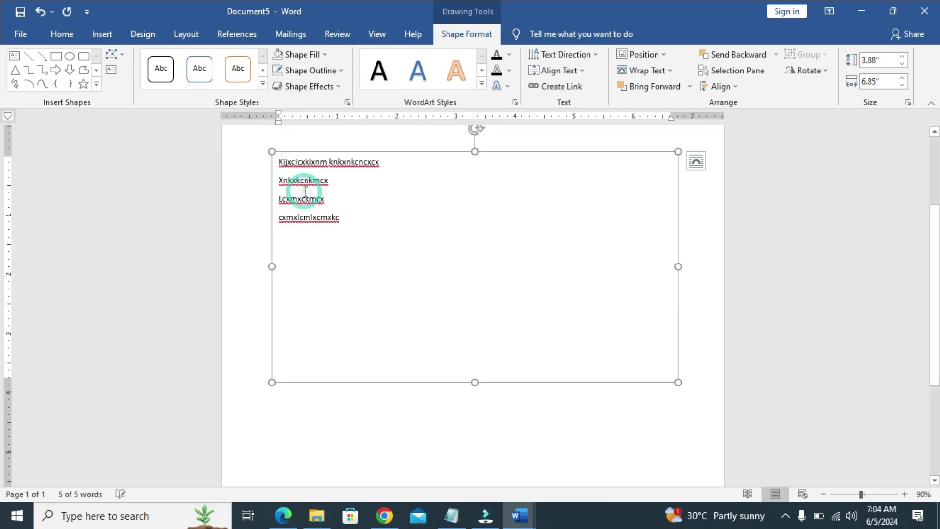
click(762, 236)
scroll(765, 235, up, 2)
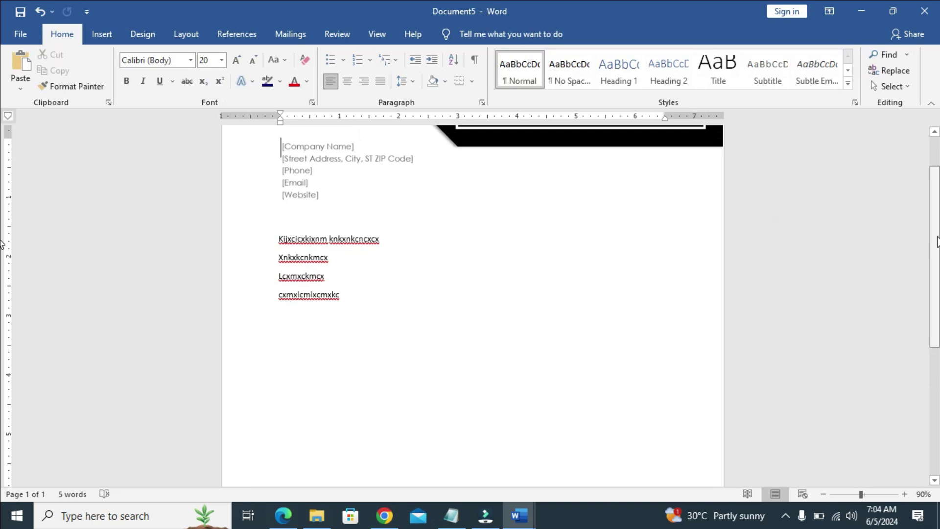
scroll(936, 323, down, 3)
drag(936, 323, 936, 192)
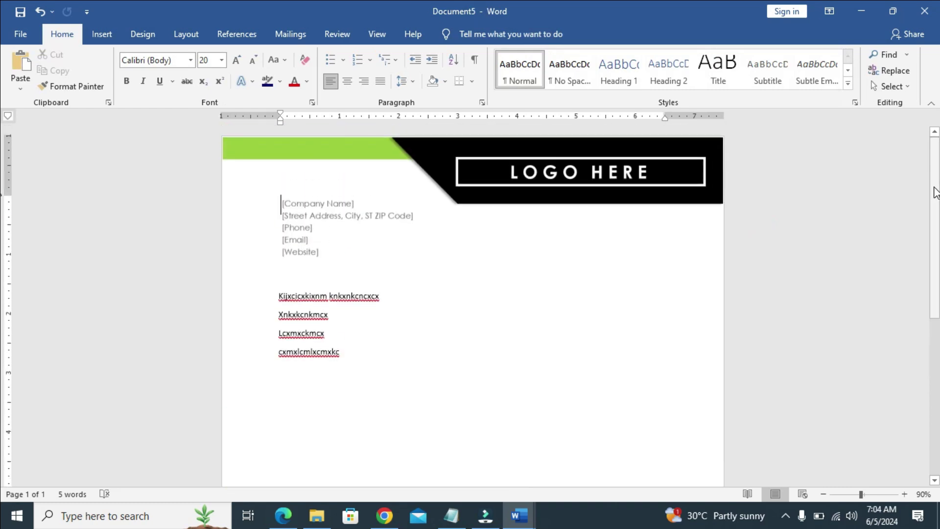